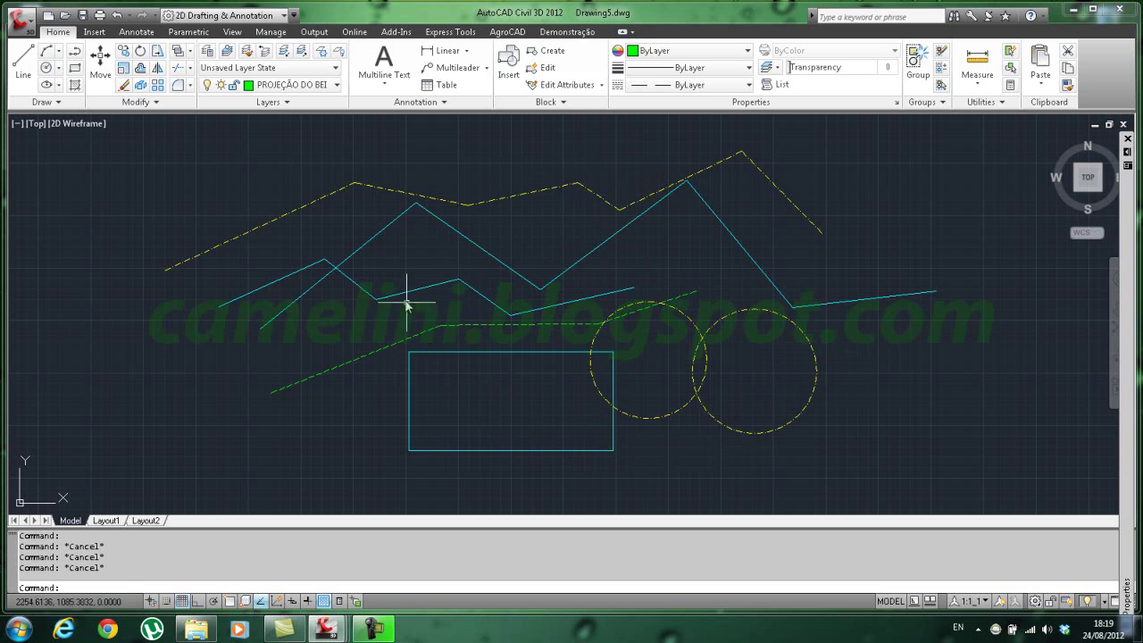
# Step: Freeze the layers PAREDES and LINHAS DE CENTRO, and try to freeze the current layer PROJEÇÃO DO BEIRAL
pyautogui.click(338, 85)
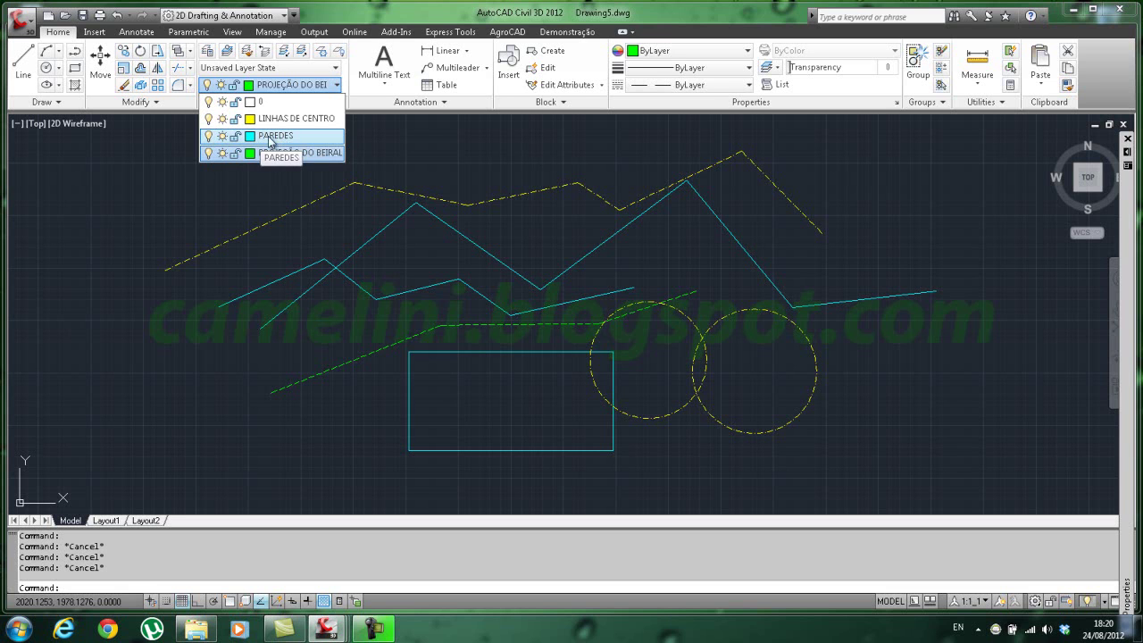
pyautogui.click(223, 136)
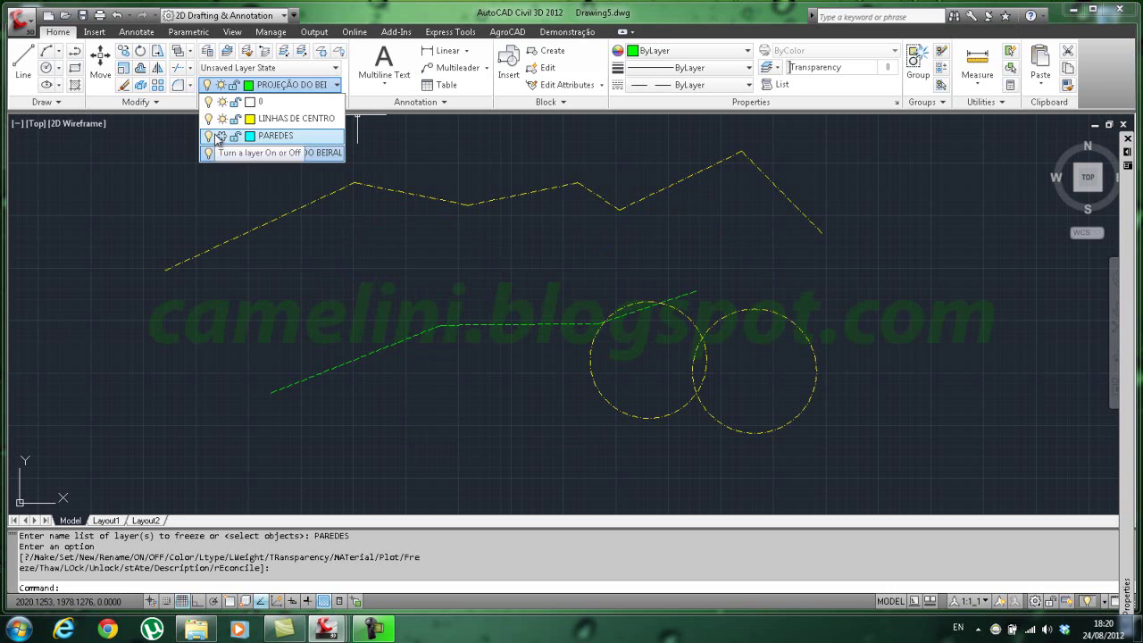
pyautogui.click(222, 119)
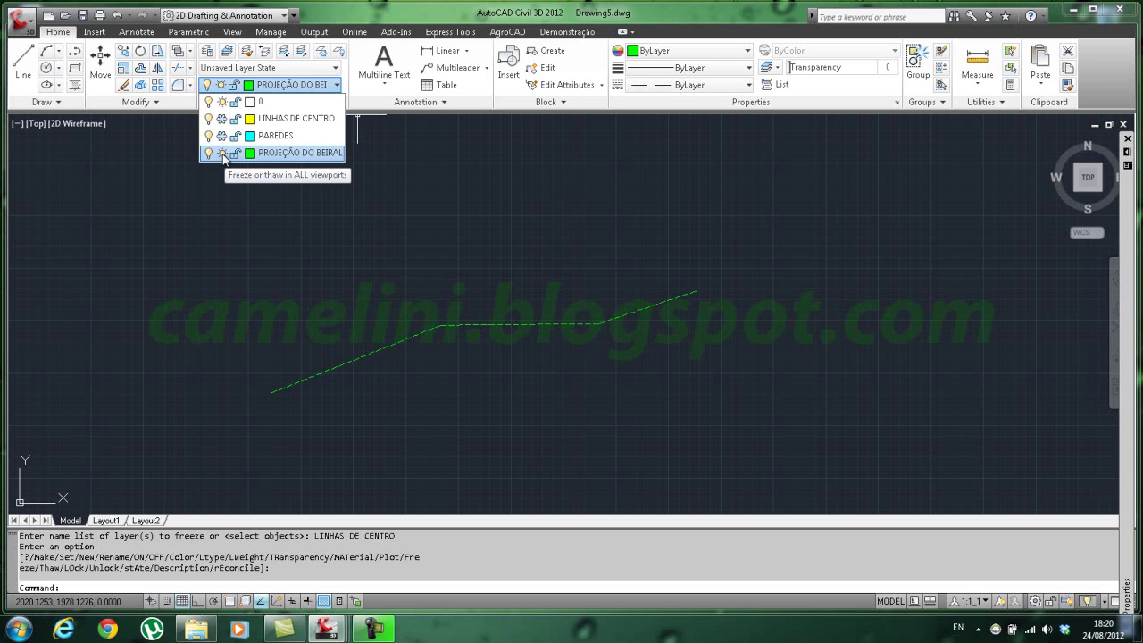
pyautogui.click(221, 153)
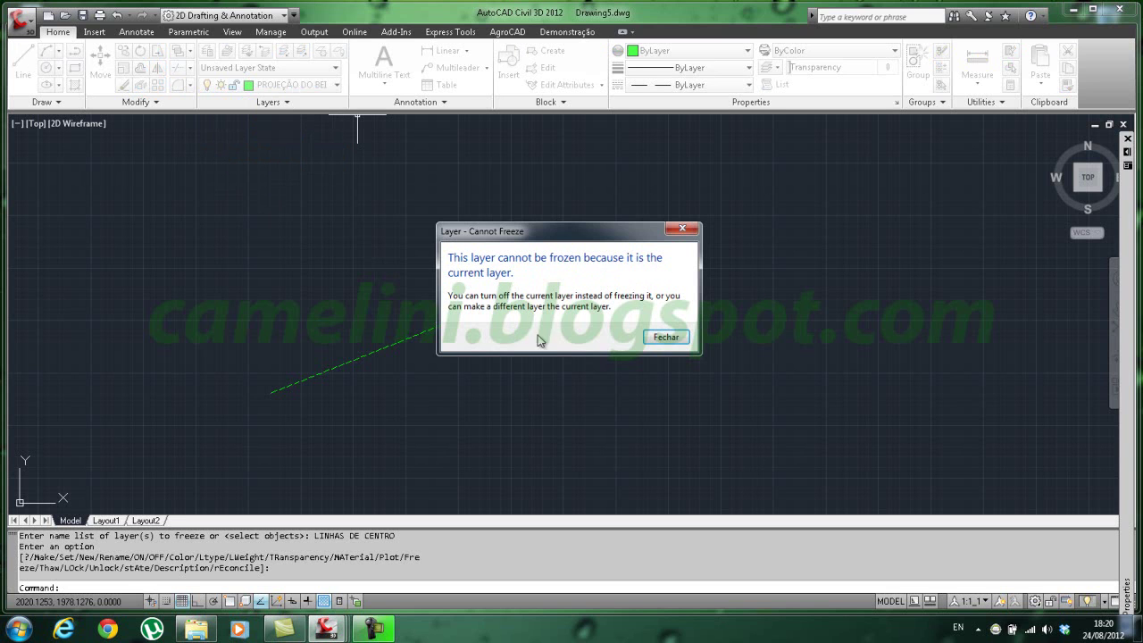
pyautogui.click(689, 231)
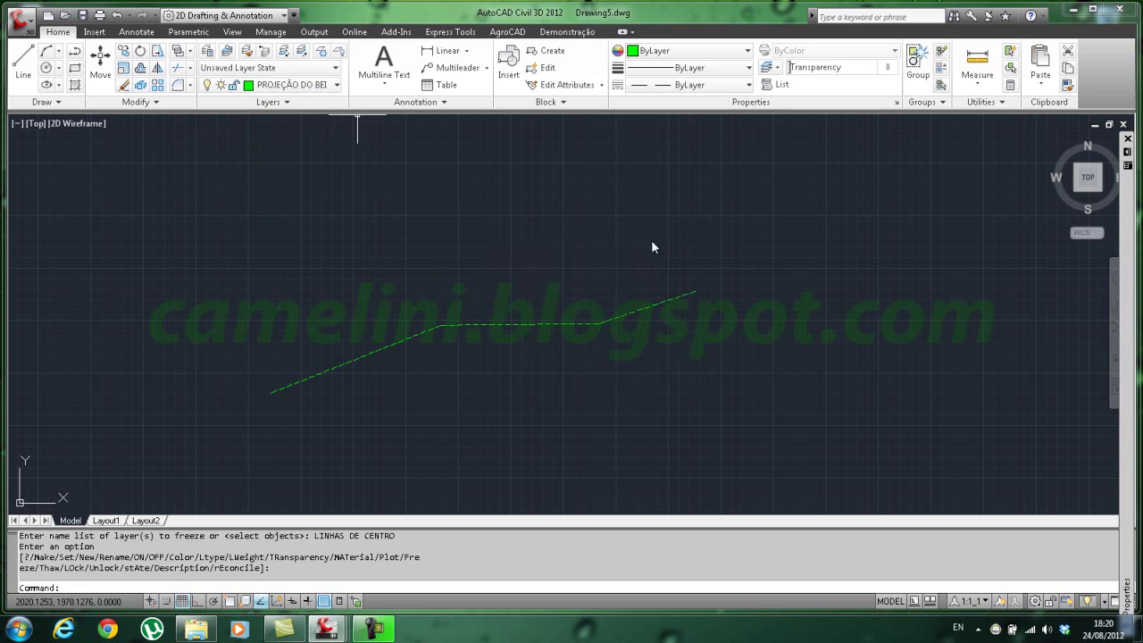
# Step: Thaw the frozen layers PAREDES and LINHAS DE CENTRO
pyautogui.click(292, 85)
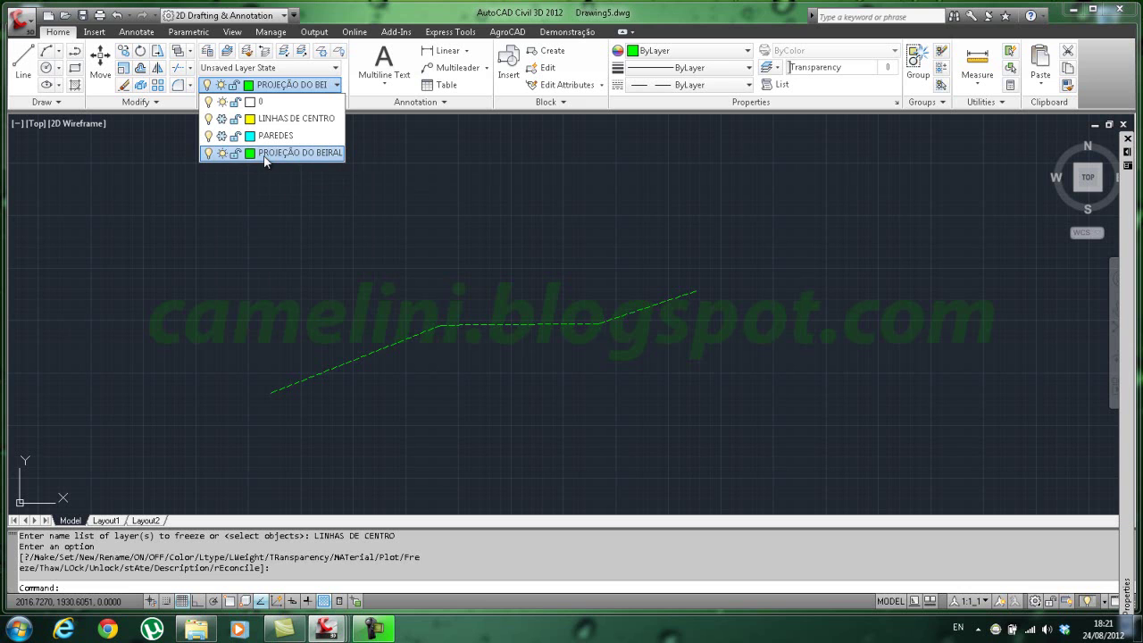
pyautogui.click(453, 192)
pyautogui.scroll(2, 655, 369)
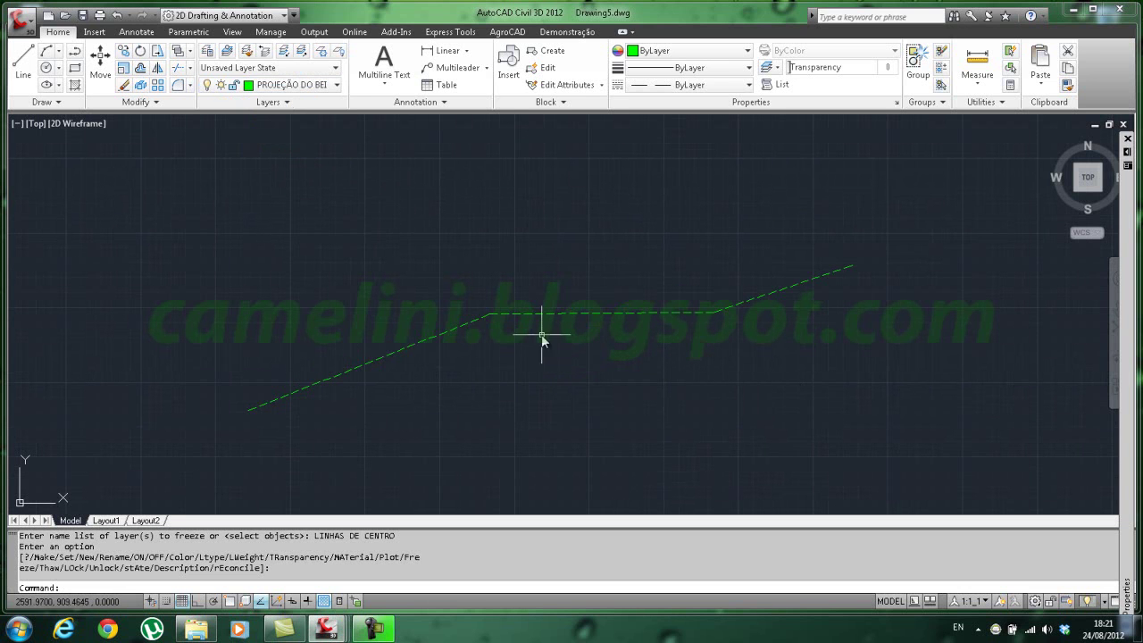
pyautogui.click(306, 89)
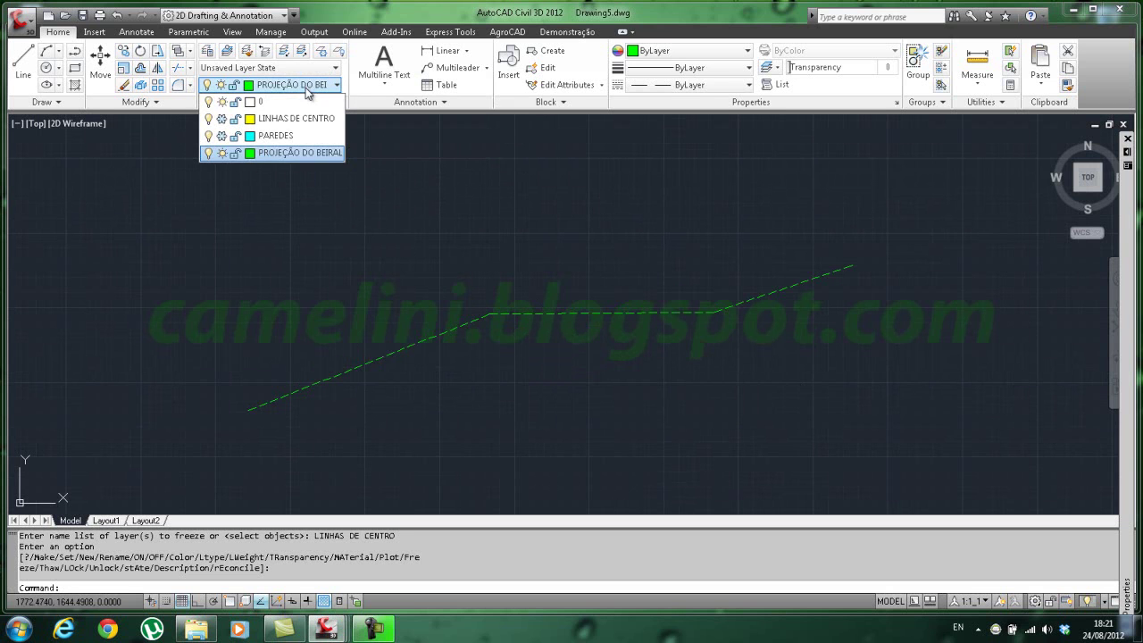
pyautogui.click(222, 136)
pyautogui.click(223, 119)
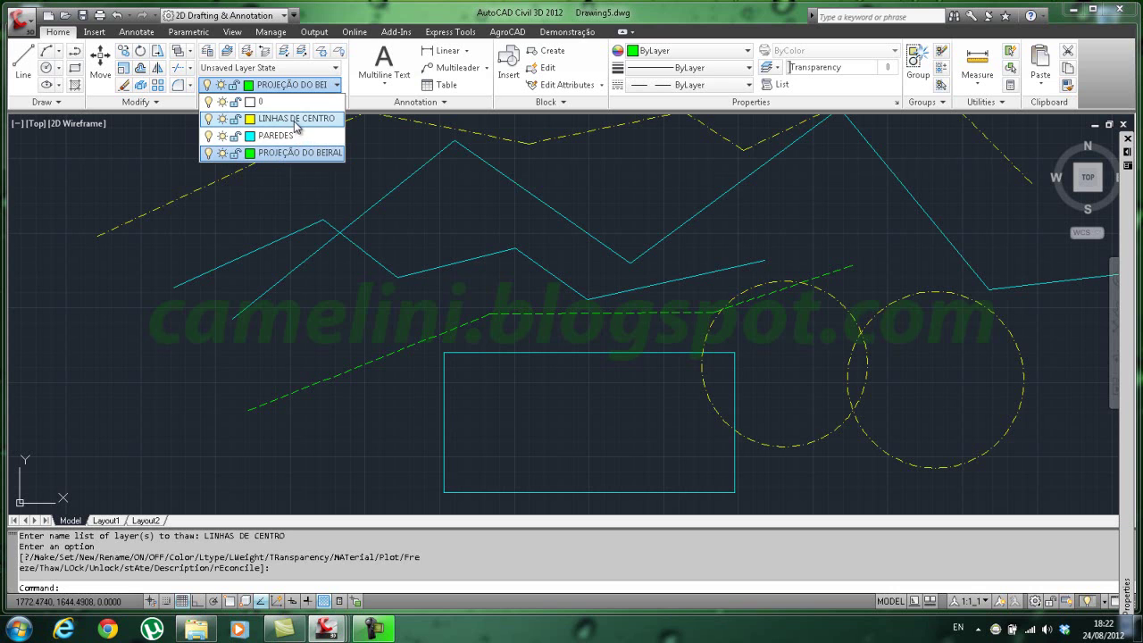
# Step: Lock the layers LINHAS DE CENTRO and PAREDES
pyautogui.click(234, 120)
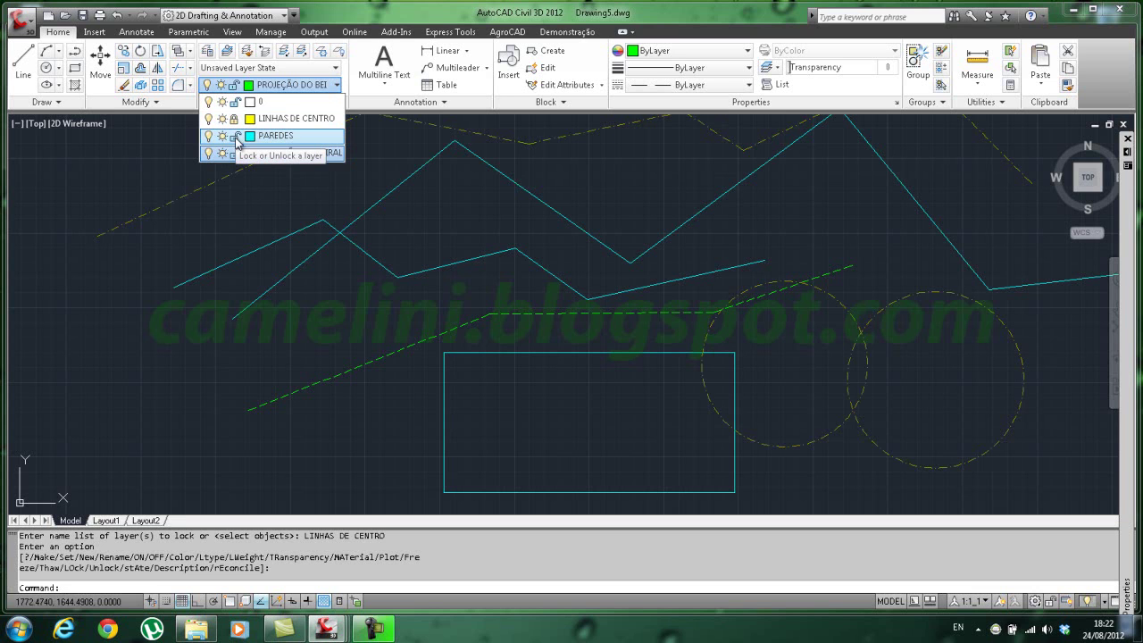
pyautogui.click(235, 137)
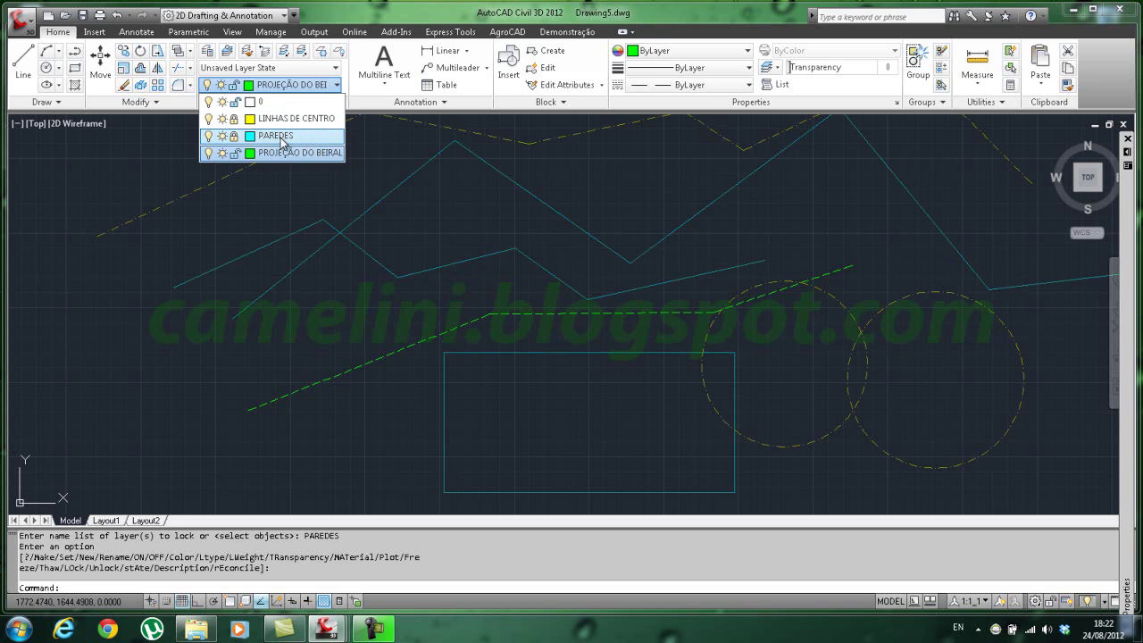
pyautogui.click(282, 137)
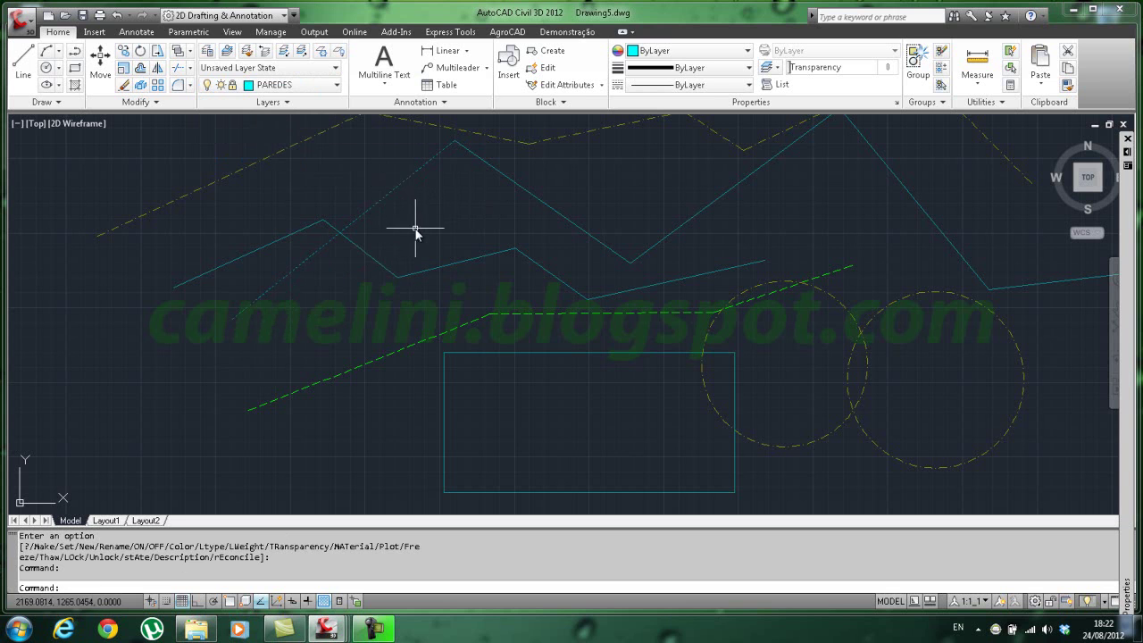
# Step: Try to erase the first rising segment of the upper cyan zigzag on the locked PAREDES layer
pyautogui.press('Return')
pyautogui.press('Escape')
pyautogui.press('Escape')
pyautogui.click(407, 219)
pyautogui.click(359, 168)
pyautogui.press('Return')
pyautogui.press('Escape')
pyautogui.press('Escape')
pyautogui.click(426, 204)
pyautogui.click(388, 164)
pyautogui.press('Return')
pyautogui.press('Escape')
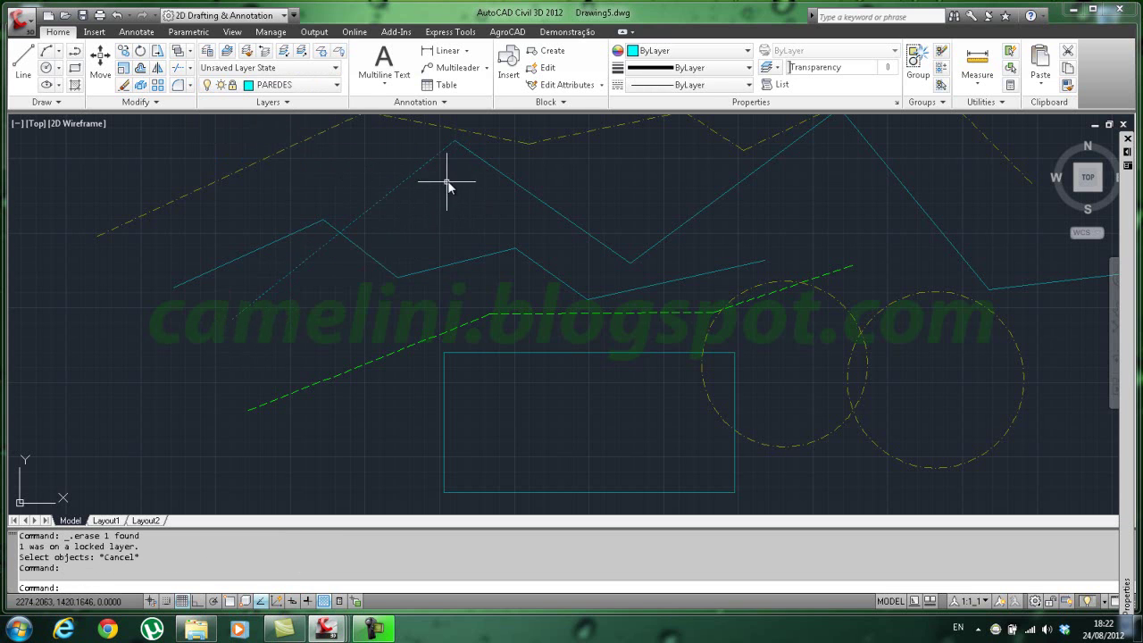
pyautogui.press('Escape')
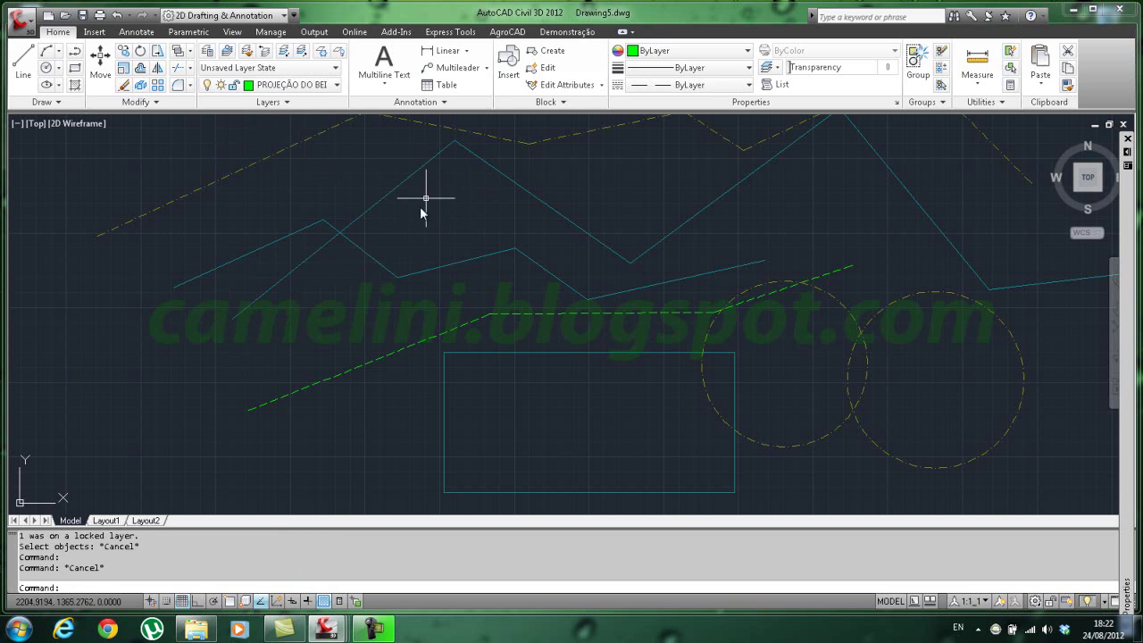
# Step: Try to trim the upper cyan zigzag's first segment below its crossing with the lower zigzag
pyautogui.write('tr')
pyautogui.press('Return')
pyautogui.press('Return')
pyautogui.doubleClick(306, 263)
pyautogui.press('Escape')
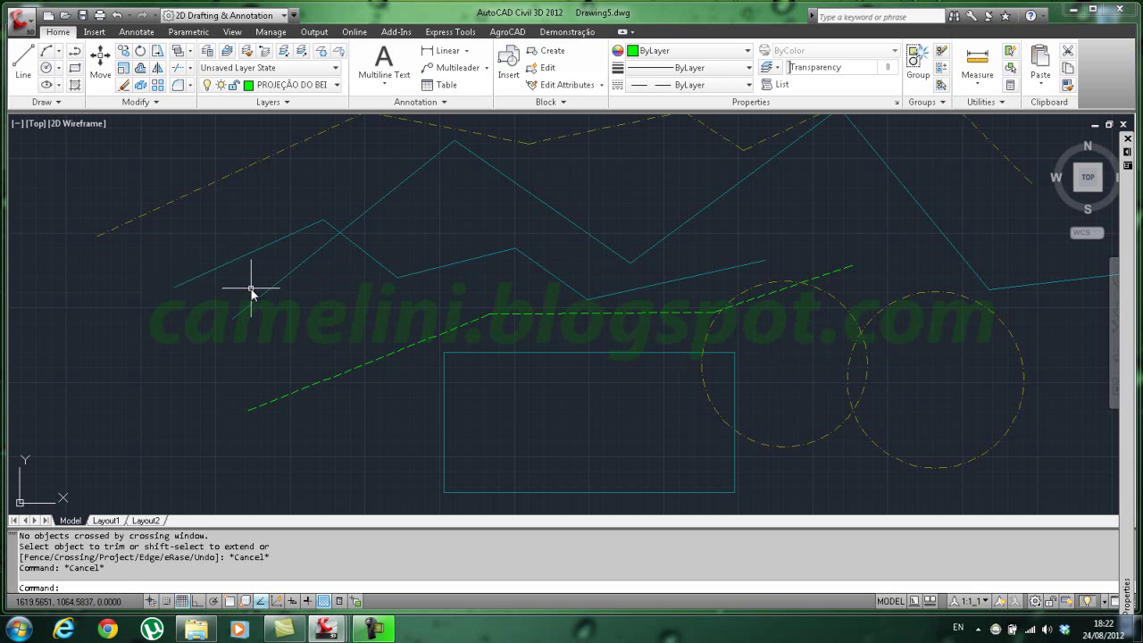
# Step: Enable the Endpoint object snap in the drafting settings for drawing a line
pyautogui.write('l')
pyautogui.press('Return')
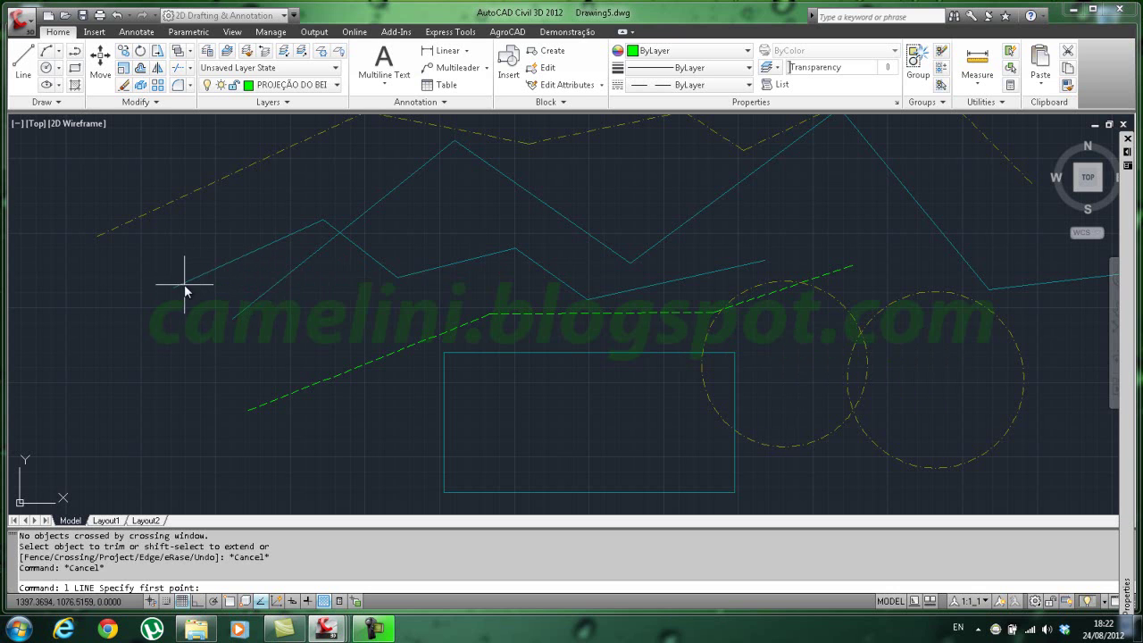
pyautogui.rightClick(230, 599)
pyautogui.click(244, 598)
pyautogui.click(473, 230)
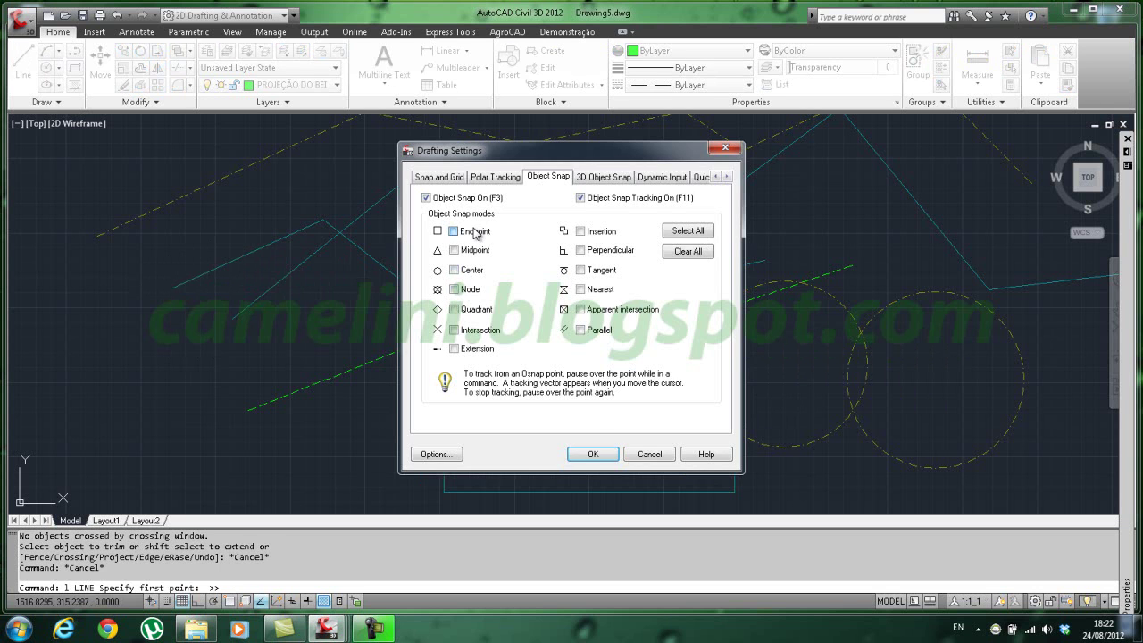
pyautogui.click(608, 457)
# Step: Draw connected lines from the lower cyan zigzag's left end through the upper zigzag's left end and the lower one's first valley to the upper one's first peak
pyautogui.click(185, 288)
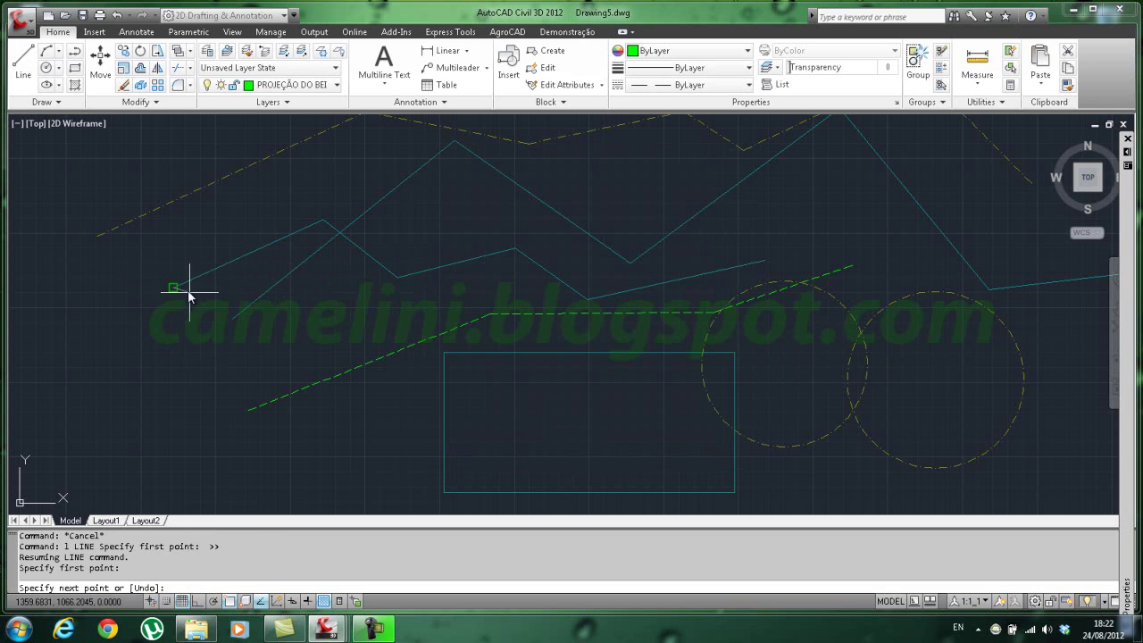
pyautogui.click(232, 317)
pyautogui.click(397, 278)
pyautogui.click(453, 142)
pyautogui.press('Escape')
pyautogui.click(268, 304)
pyautogui.press('Escape')
pyautogui.press('Escape')
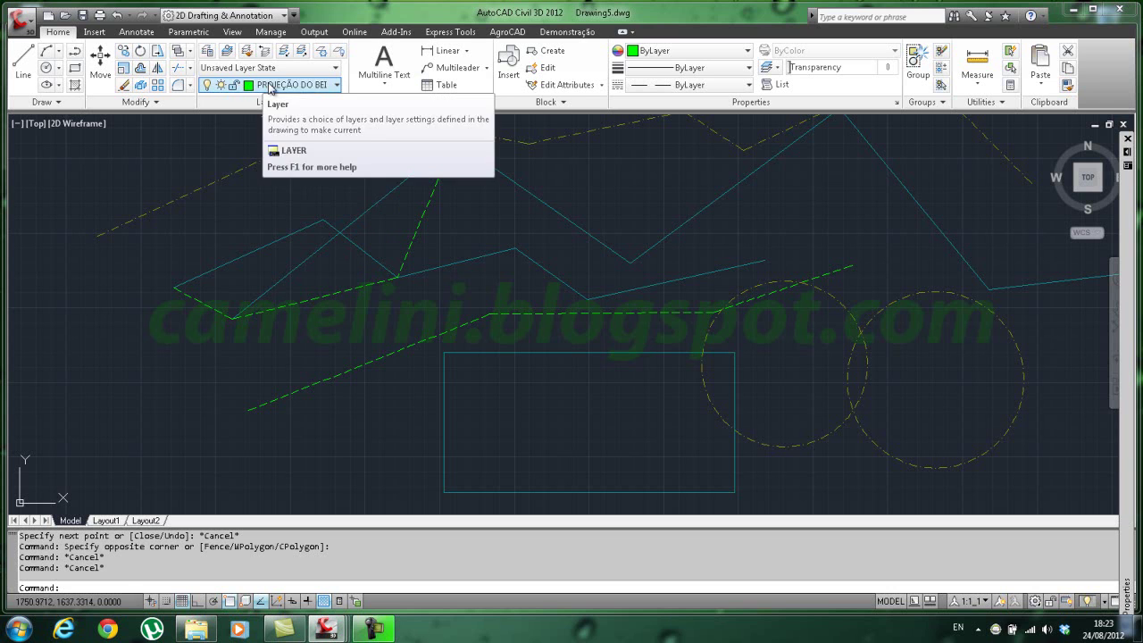
# Step: Unlock the layers LINHAS DE CENTRO and PAREDES
pyautogui.click(270, 86)
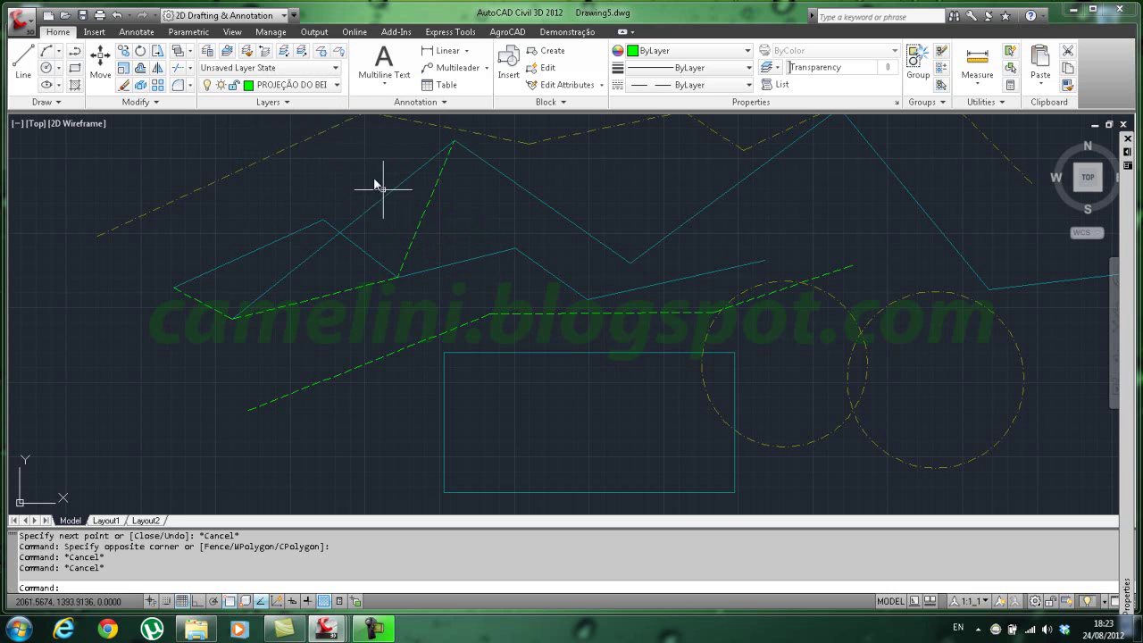
pyautogui.click(309, 91)
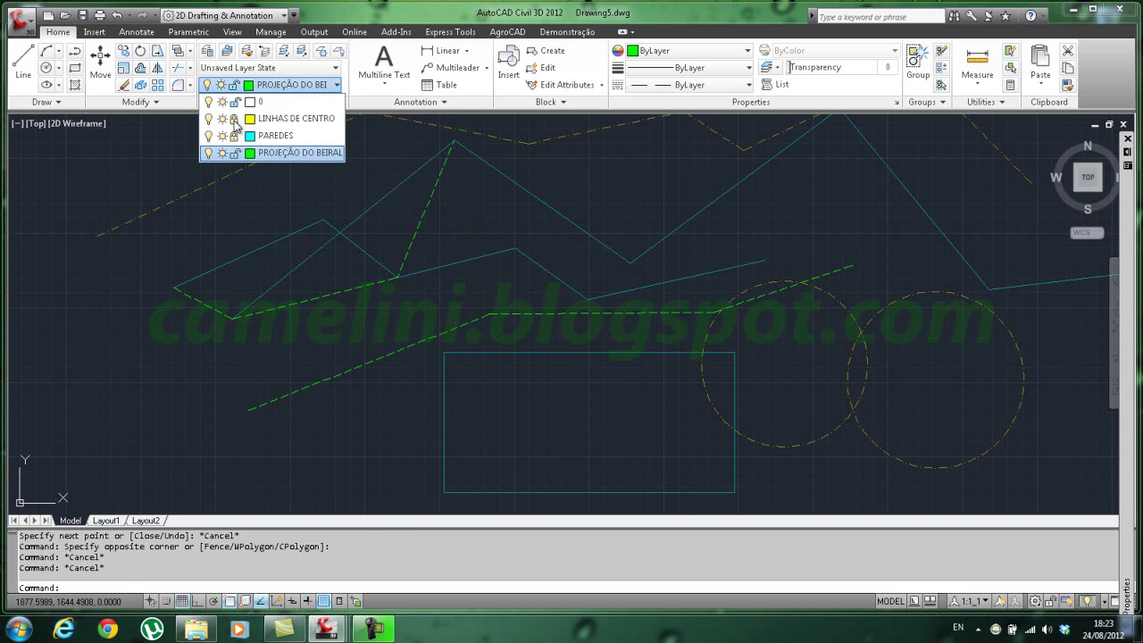
pyautogui.click(234, 118)
pyautogui.click(233, 136)
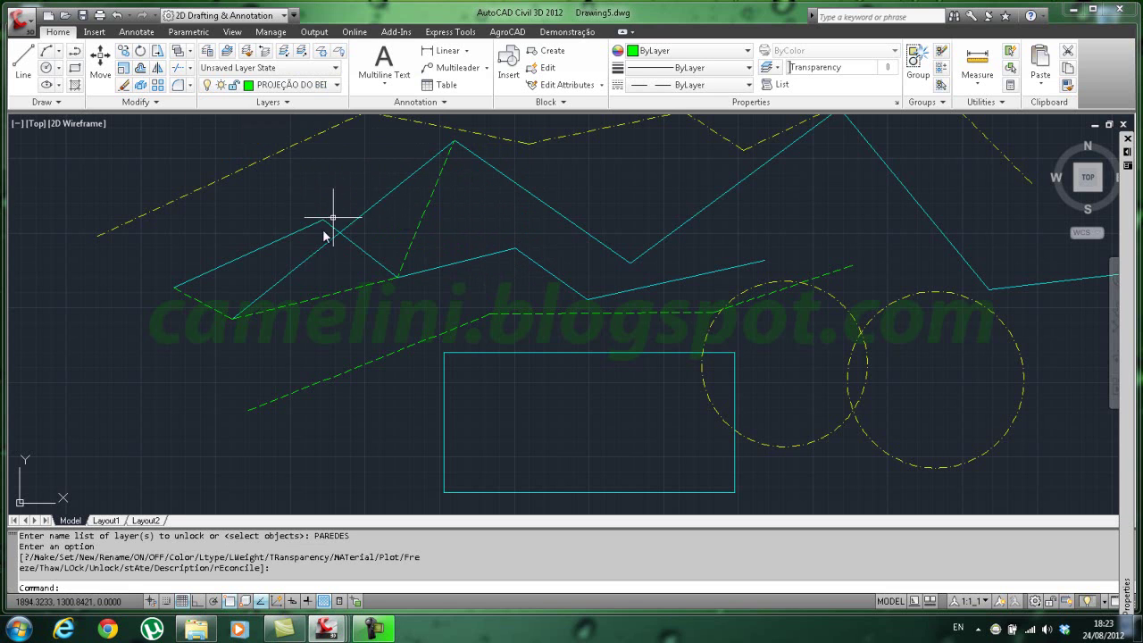
# Step: Stretch the upper endpoint of the lower cyan zigzag's first segment upward, away from the adjoining segment
pyautogui.click(247, 252)
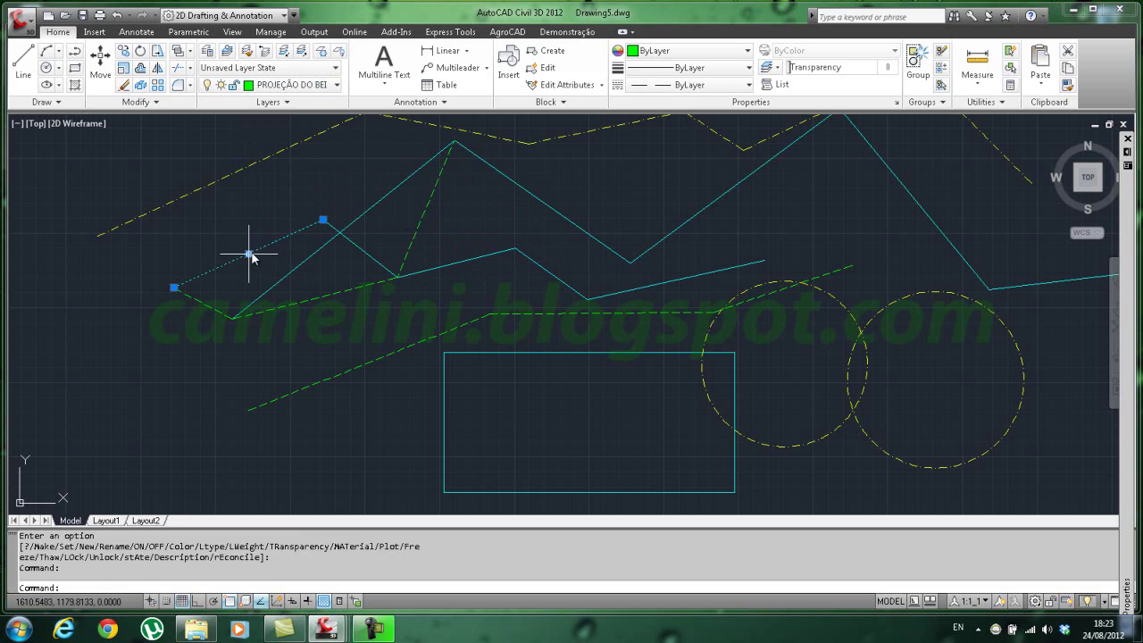
pyautogui.click(323, 220)
pyautogui.click(295, 170)
pyautogui.press('Escape')
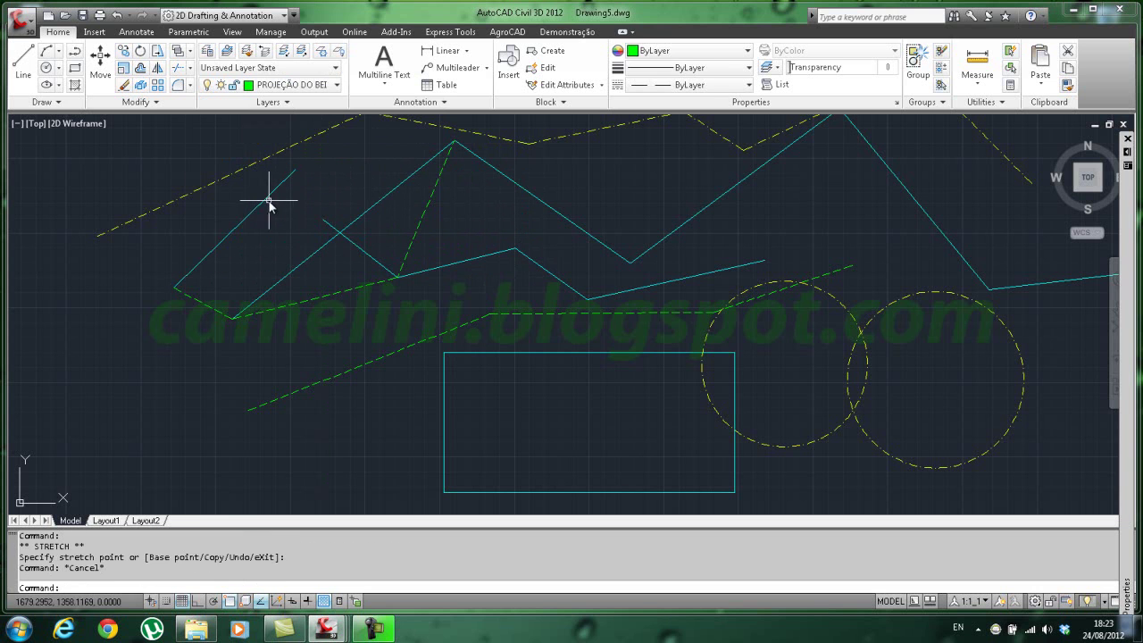
# Step: Erase the stretched first segment of the lower cyan zigzag
pyautogui.click(237, 190)
pyautogui.write('e')
pyautogui.press('Return')
pyautogui.press('Escape')
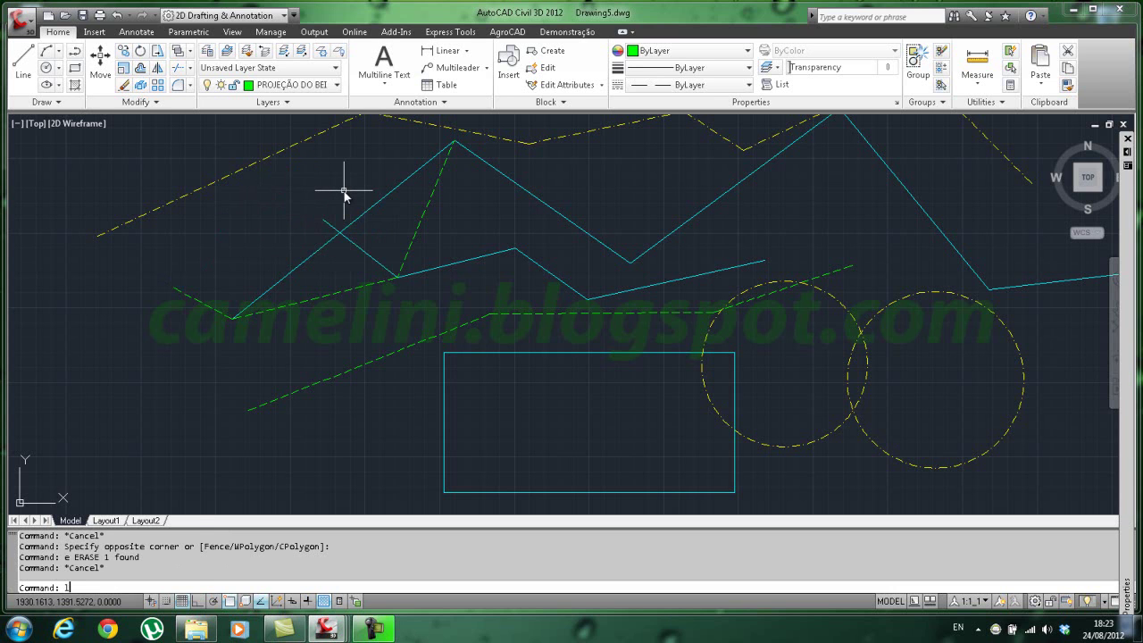
# Step: Open the layer properties and examine the transparency values available for PROJEÇÃO DO BEIRAL without changing the setting
pyautogui.write('LA')
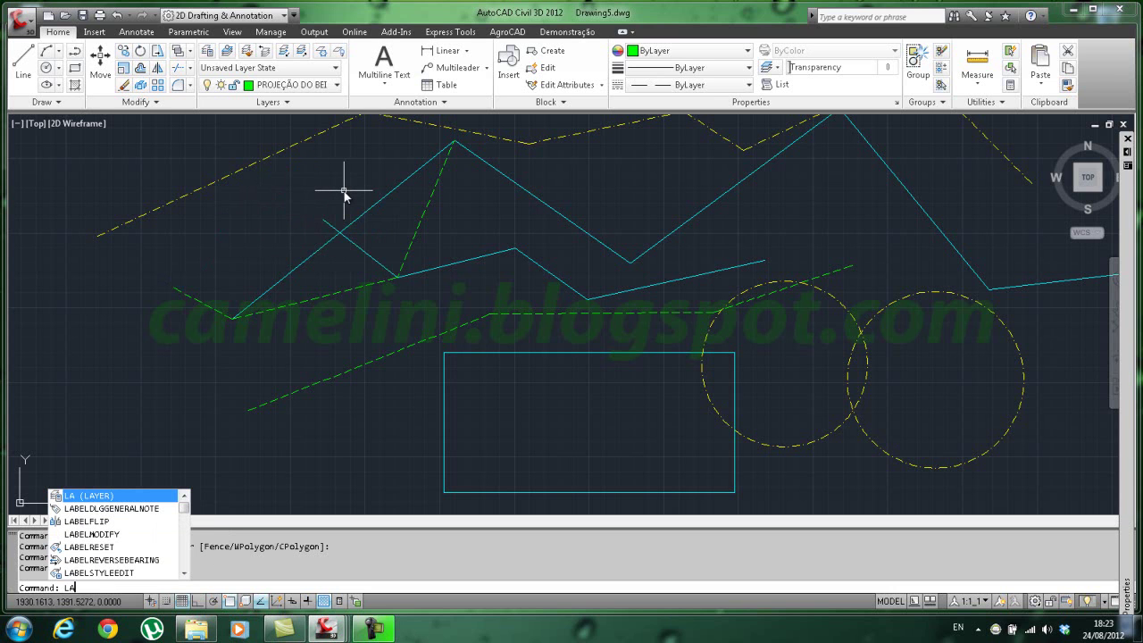
pyautogui.press('Return')
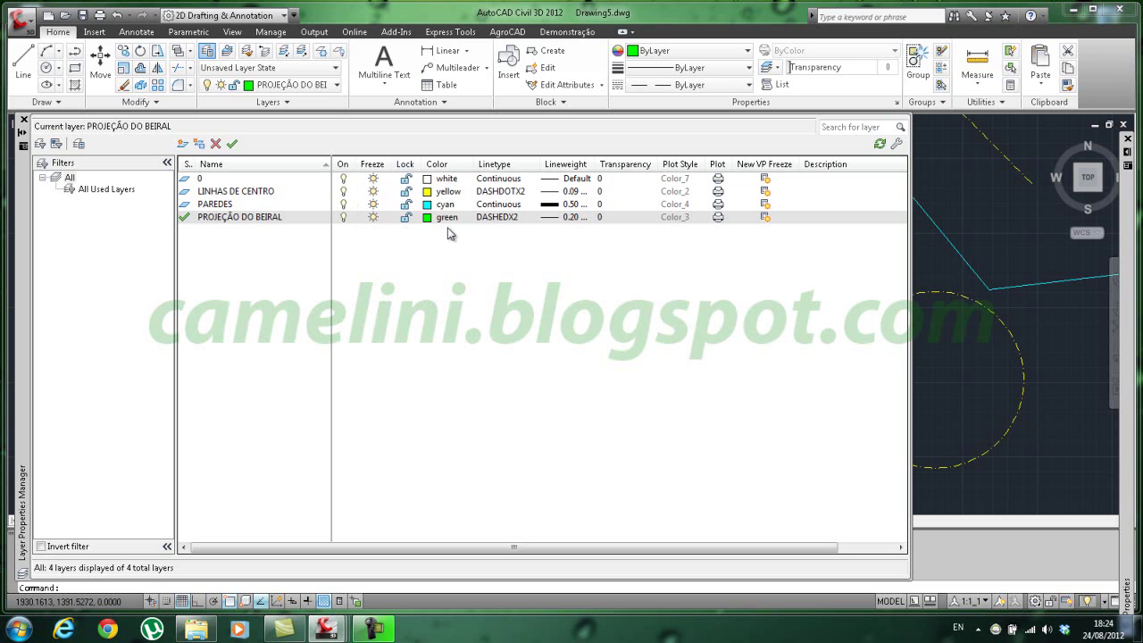
pyautogui.click(600, 217)
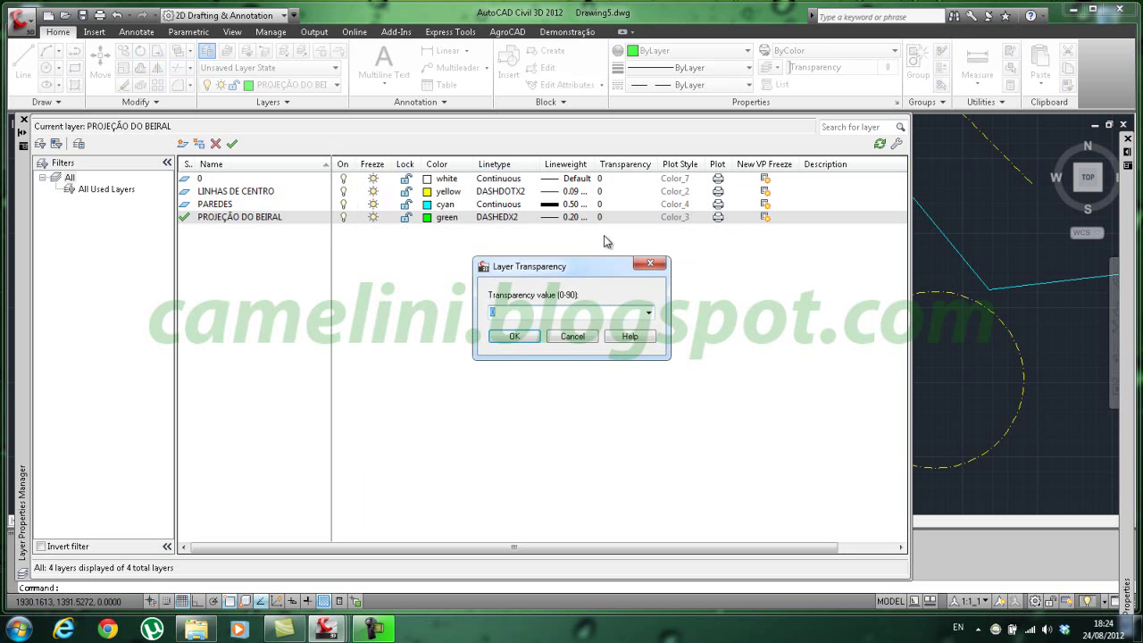
pyautogui.click(648, 312)
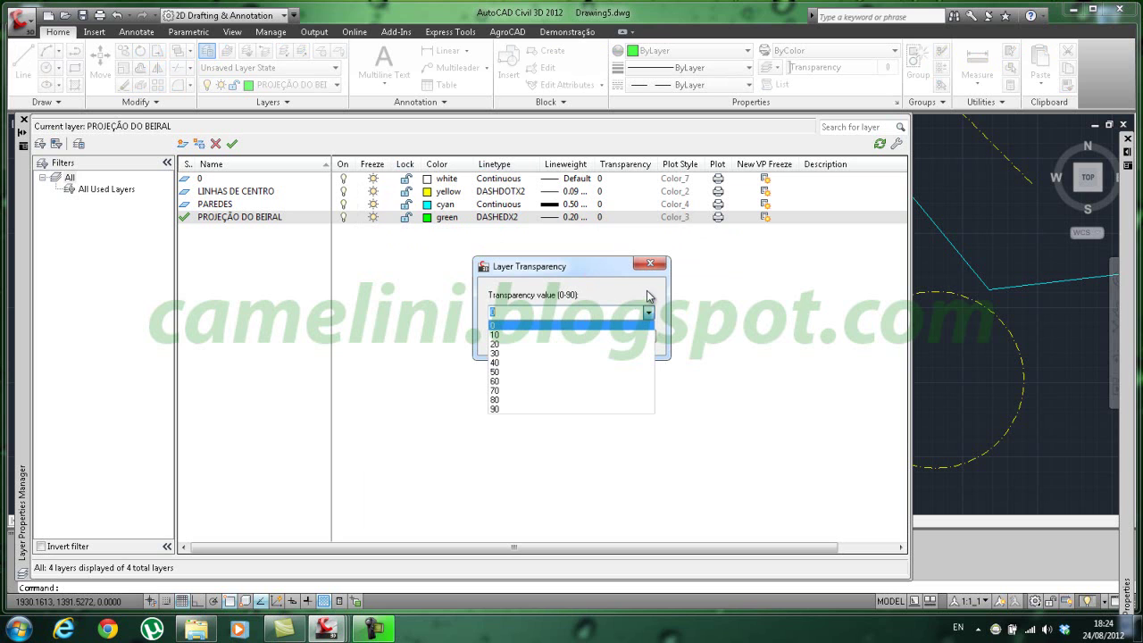
pyautogui.click(600, 284)
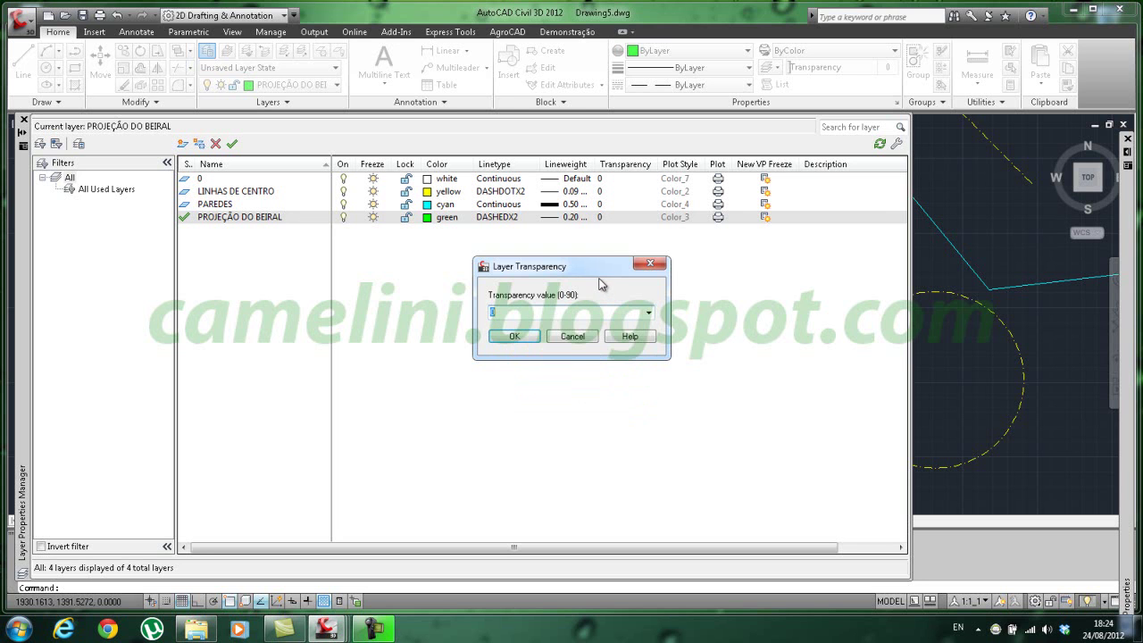
pyautogui.click(589, 340)
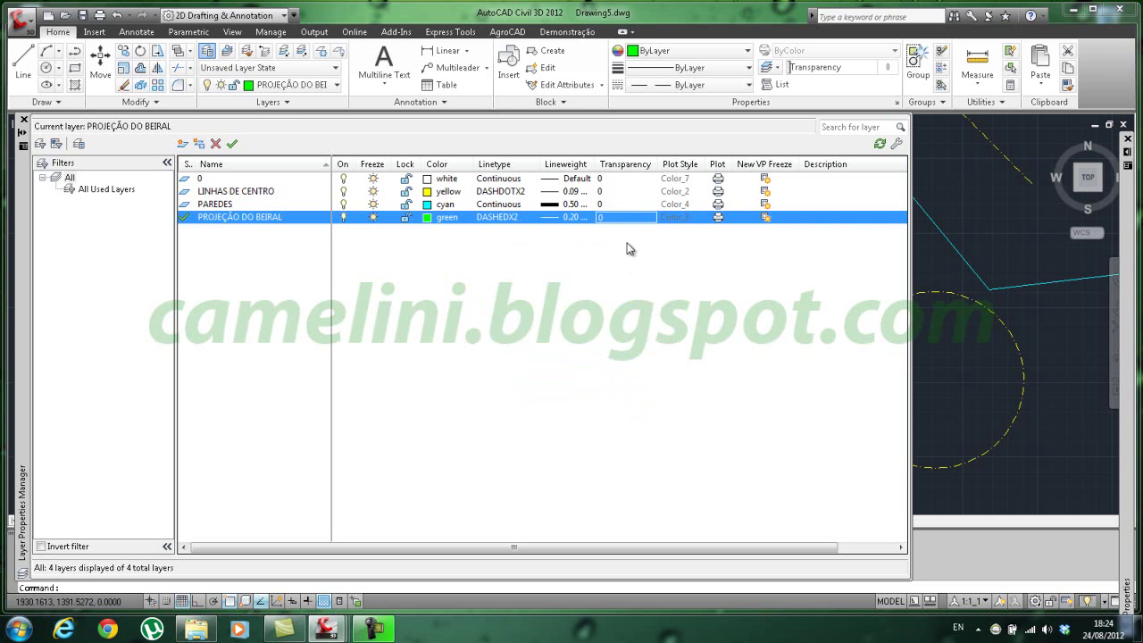
# Step: Turn off plotting for the layer PROJEÇÃO DO BEIRAL, leave the transparency of PAREDES unchanged, and close the layer properties
pyautogui.click(718, 217)
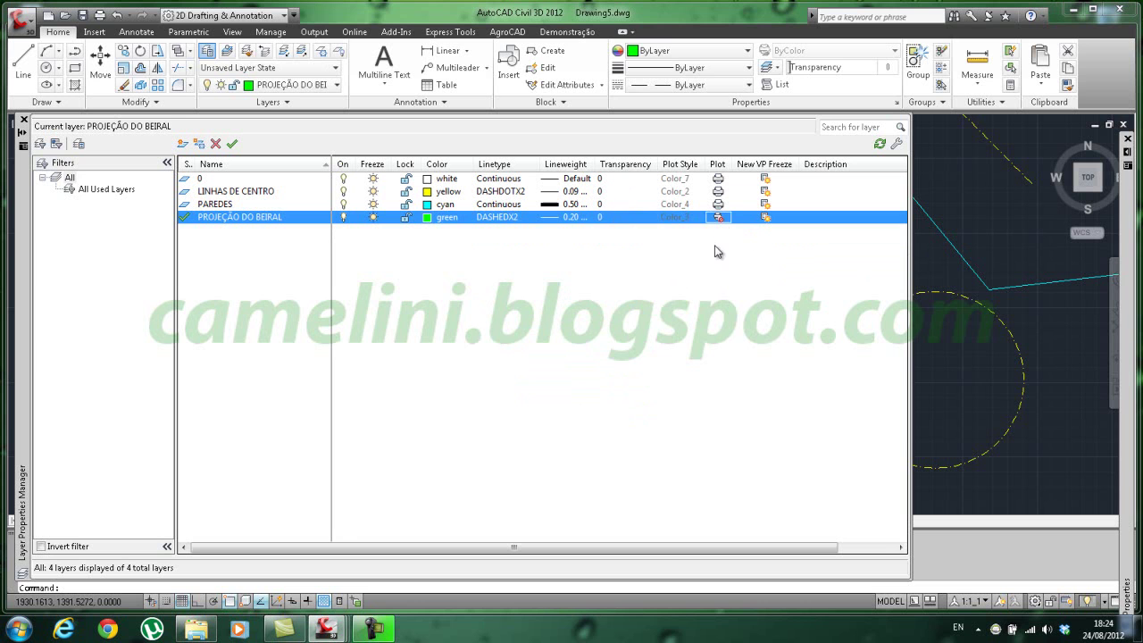
pyautogui.click(625, 205)
pyautogui.click(625, 204)
pyautogui.click(572, 334)
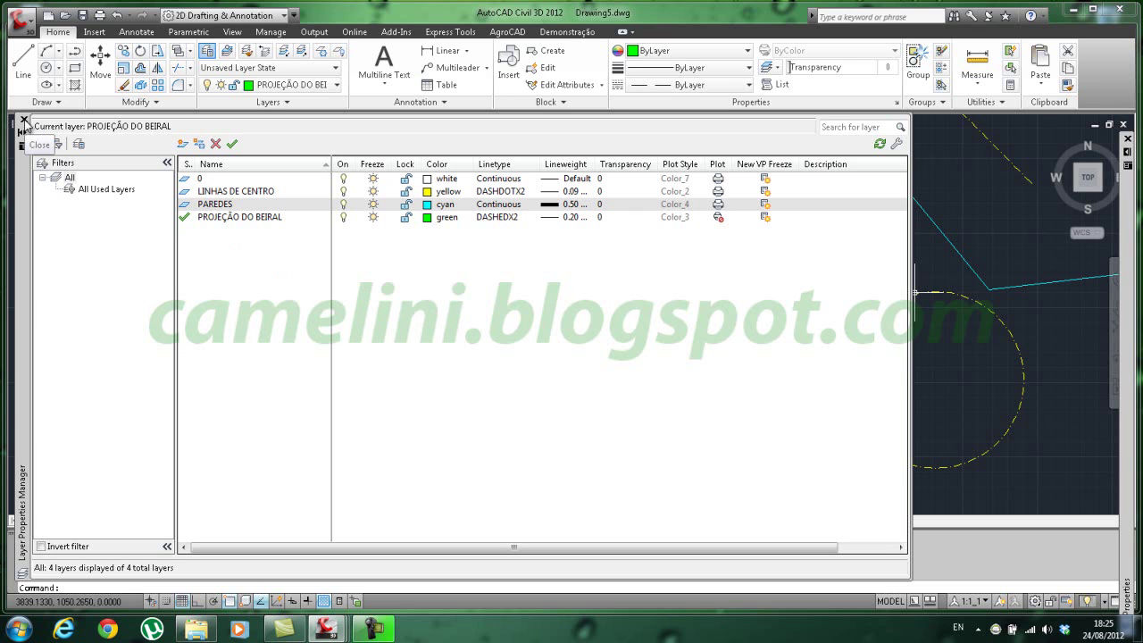
pyautogui.click(23, 119)
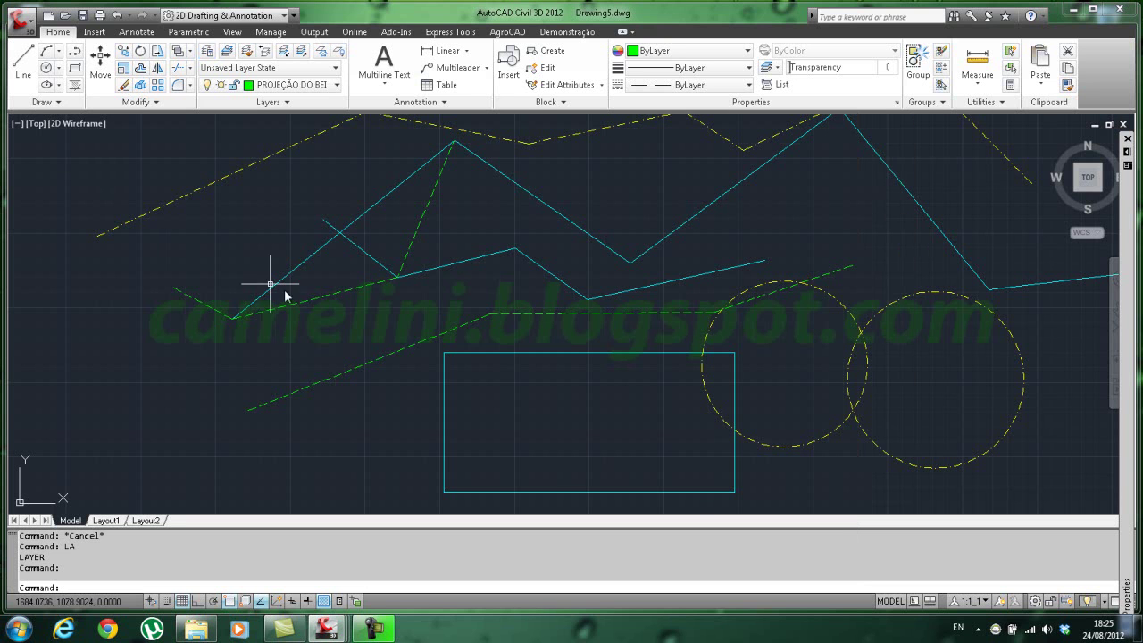
pyautogui.moveTo(331, 323); pyautogui.dragTo(480, 336, button='middle')
pyautogui.moveTo(393, 362); pyautogui.dragTo(633, 370, button='middle')
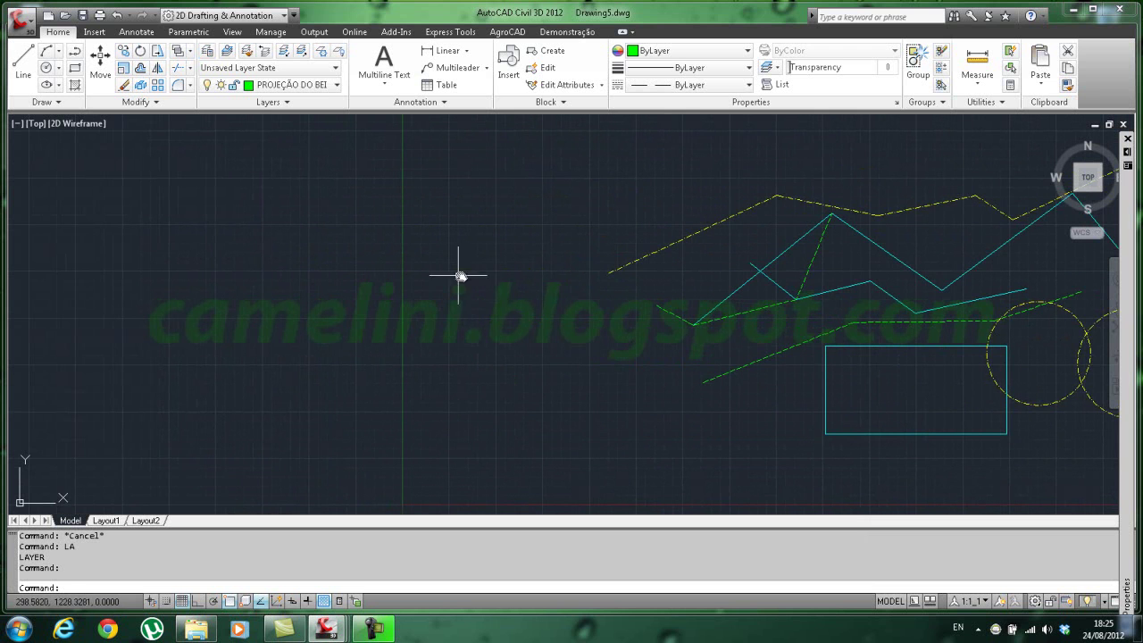
# Step: Paste the table of layer names, linetypes, colors and lineweights into the empty area to the left of the zigzag lines
pyautogui.moveTo(566, 318); pyautogui.dragTo(607, 316, button='middle')
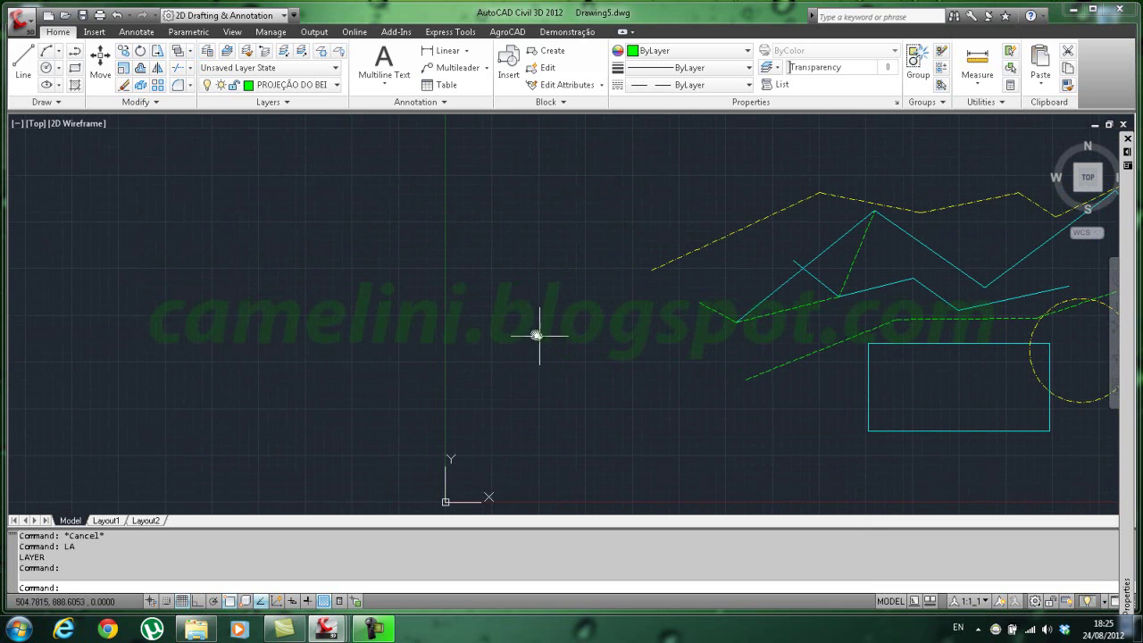
pyautogui.moveTo(349, 335); pyautogui.dragTo(518, 333, button='middle')
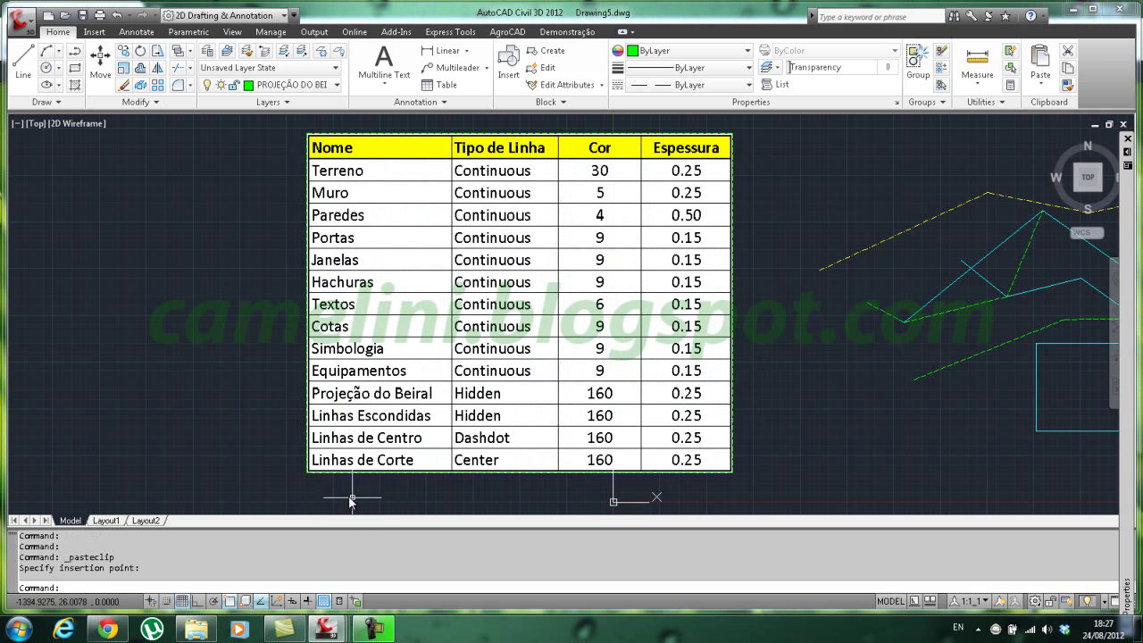
pyautogui.moveTo(271, 220); pyautogui.dragTo(260, 238, button='middle')
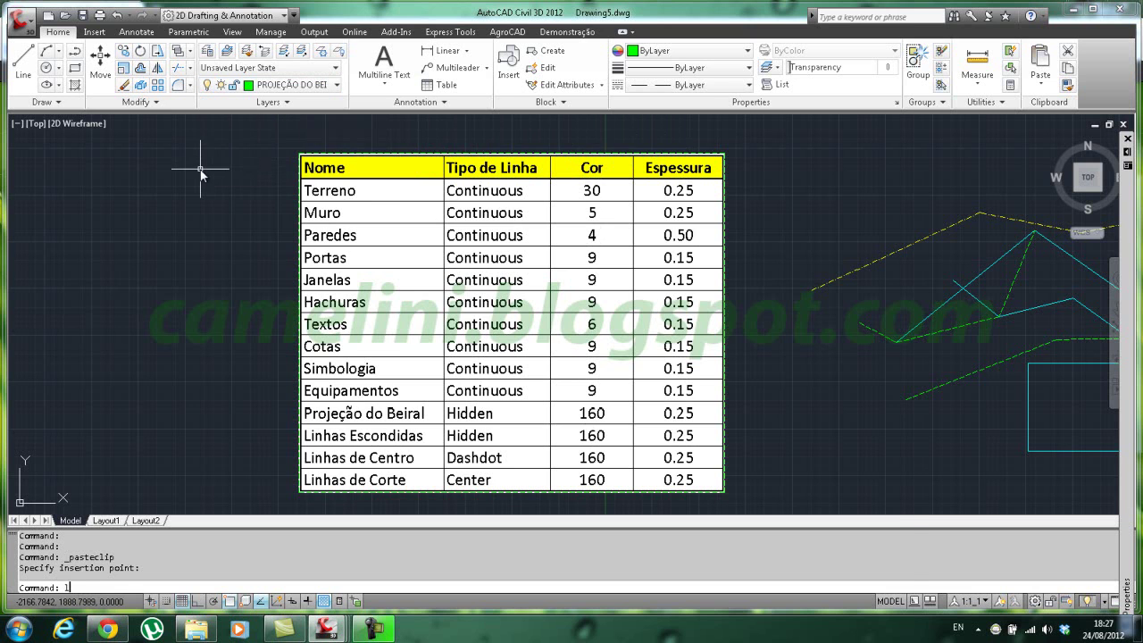
# Step: Examine the index color choices for the layer PROJEÇÃO DO BEIRAL without changing its color, and close the layer properties
pyautogui.write('a')
pyautogui.press('Return')
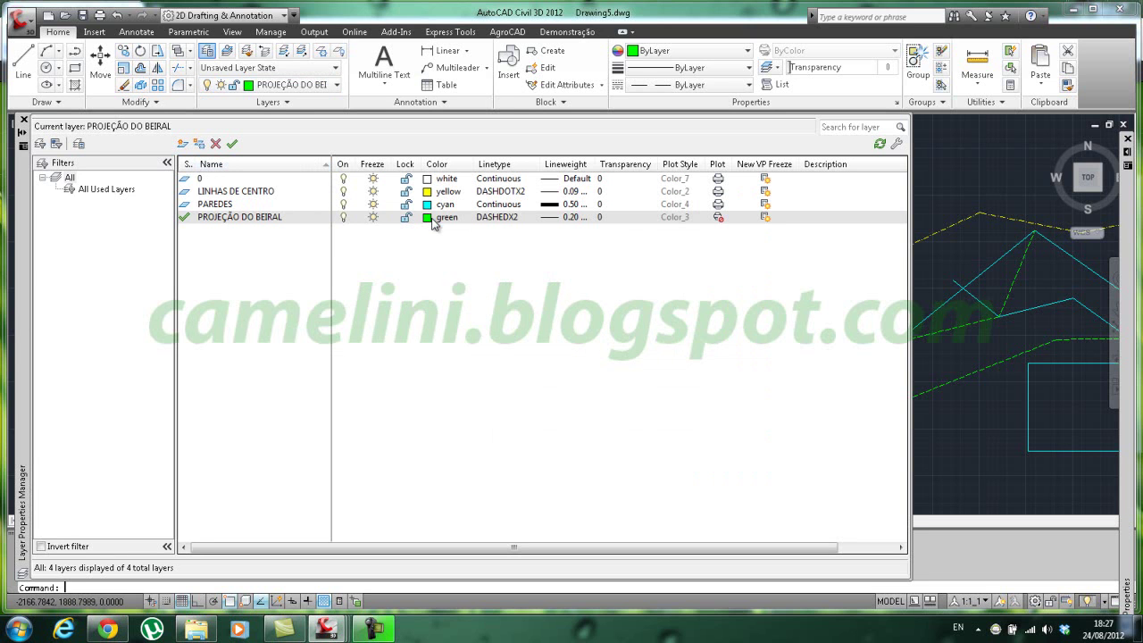
pyautogui.click(428, 220)
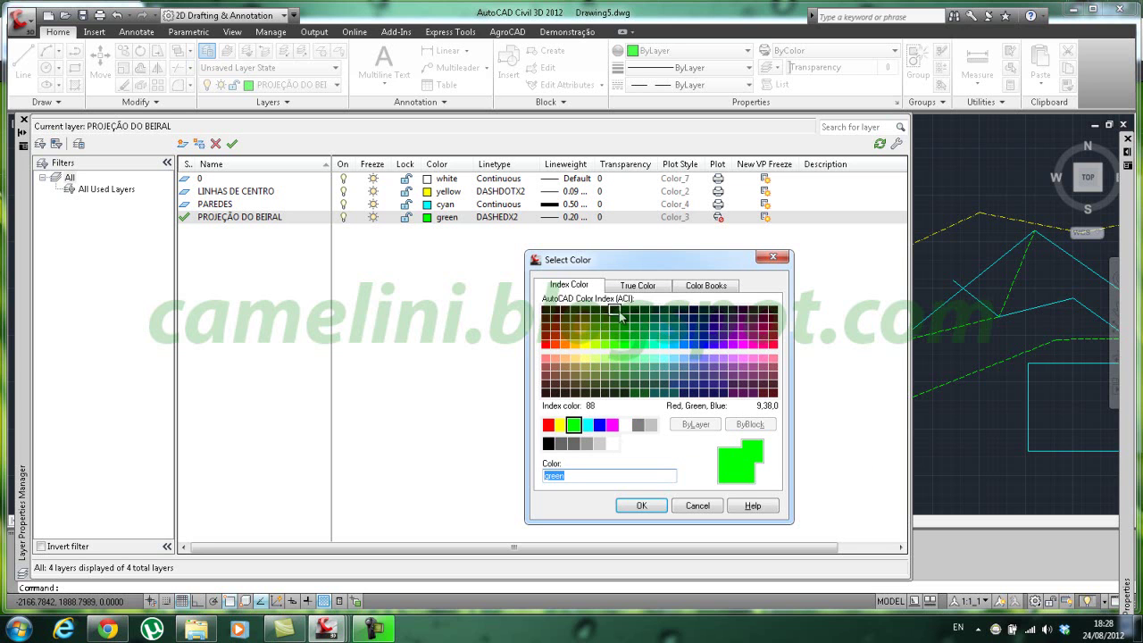
pyautogui.click(695, 506)
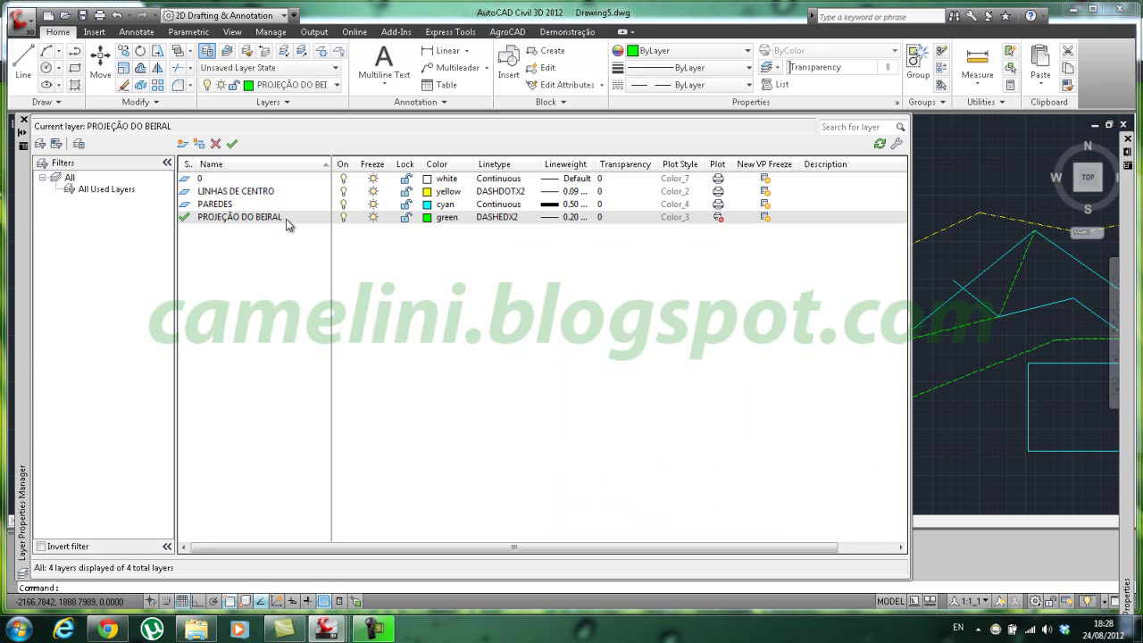
pyautogui.click(22, 119)
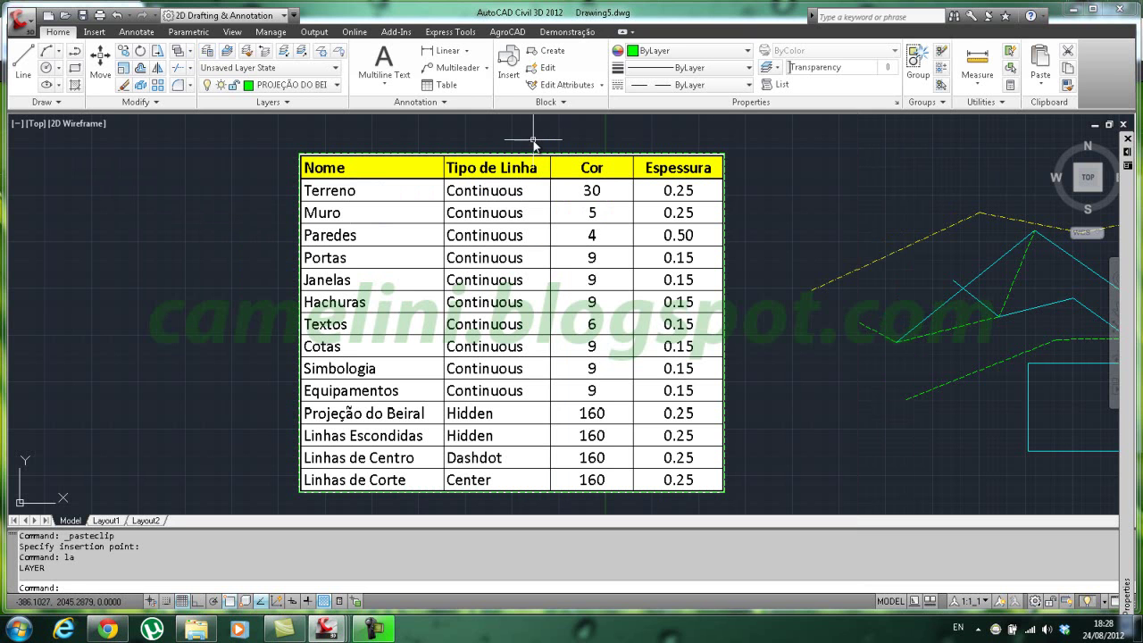